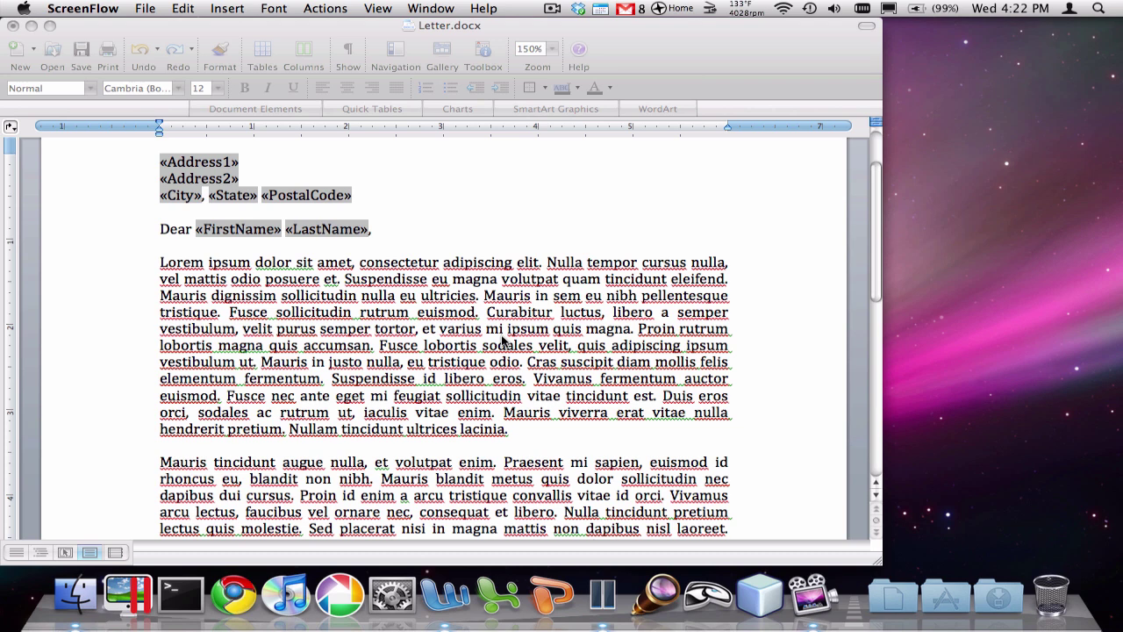
Step: Bring the Letter.docx window to the front in Word
{"action": "left_click", "coordinate": [505, 338]}
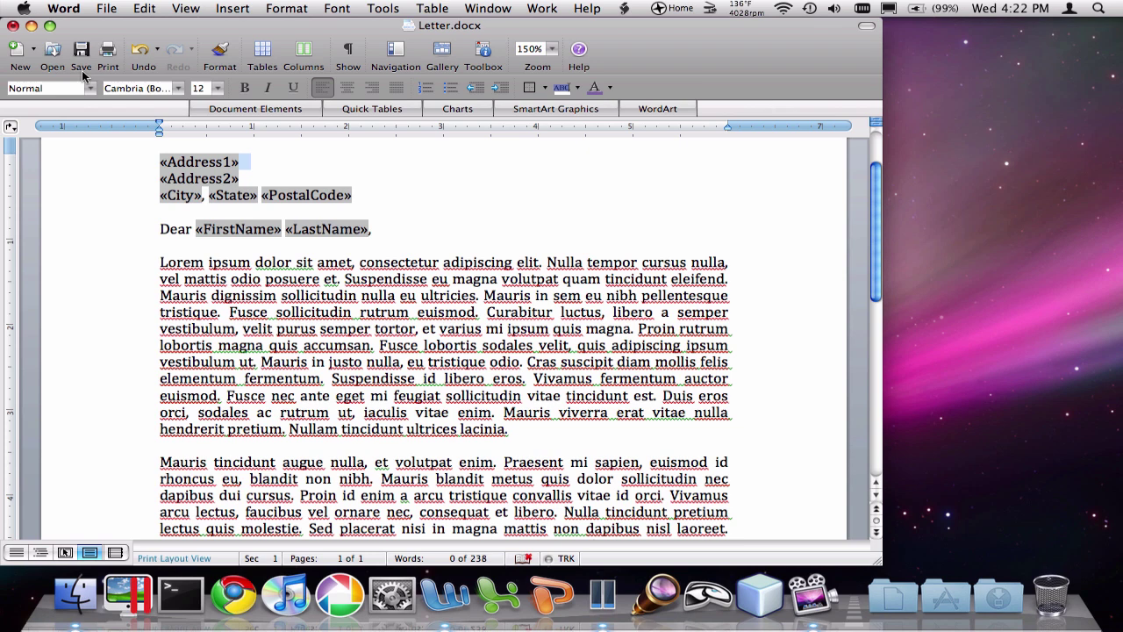
Step: Close Letter.docx, saving both the attached Contact List.docx and the letter
{"action": "left_click", "coordinate": [11, 28]}
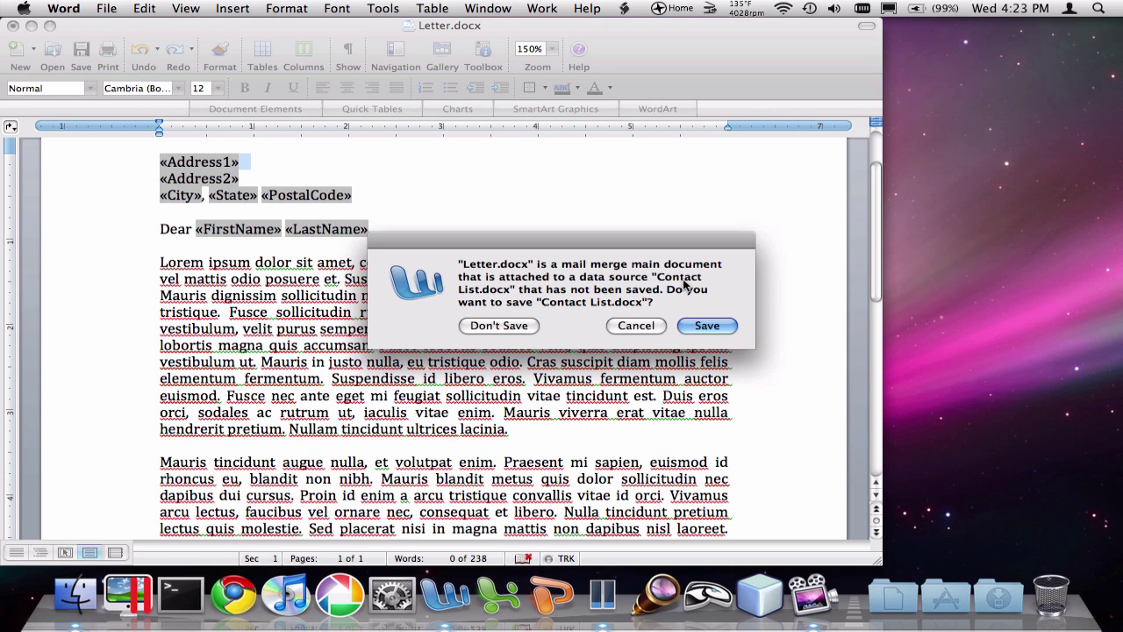
{"action": "left_click", "coordinate": [707, 326]}
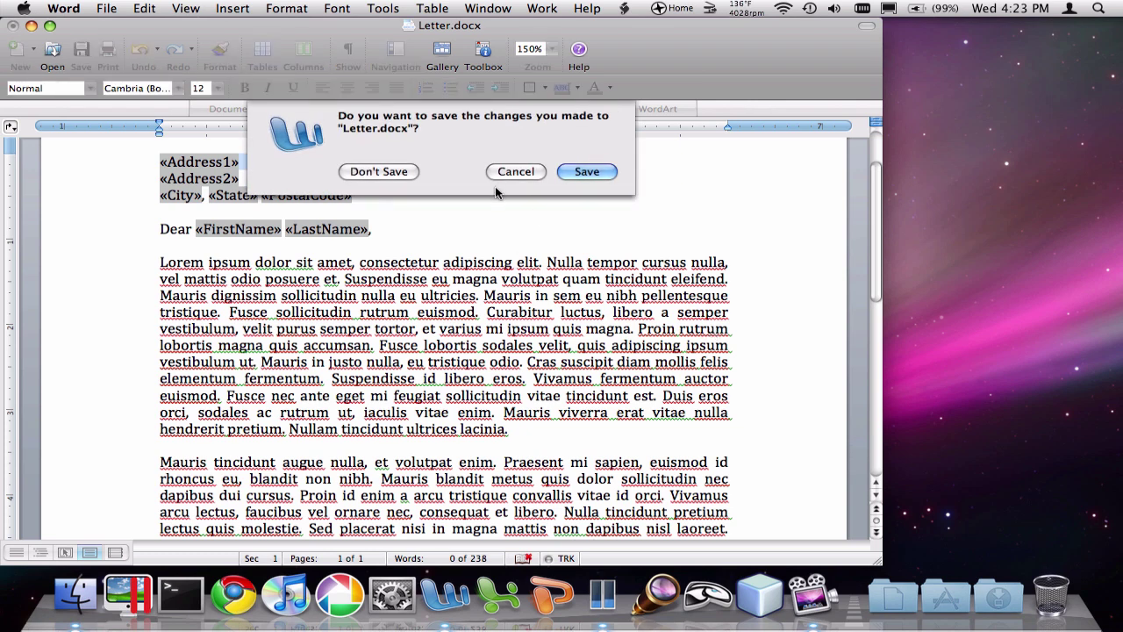
{"action": "left_click", "coordinate": [585, 172]}
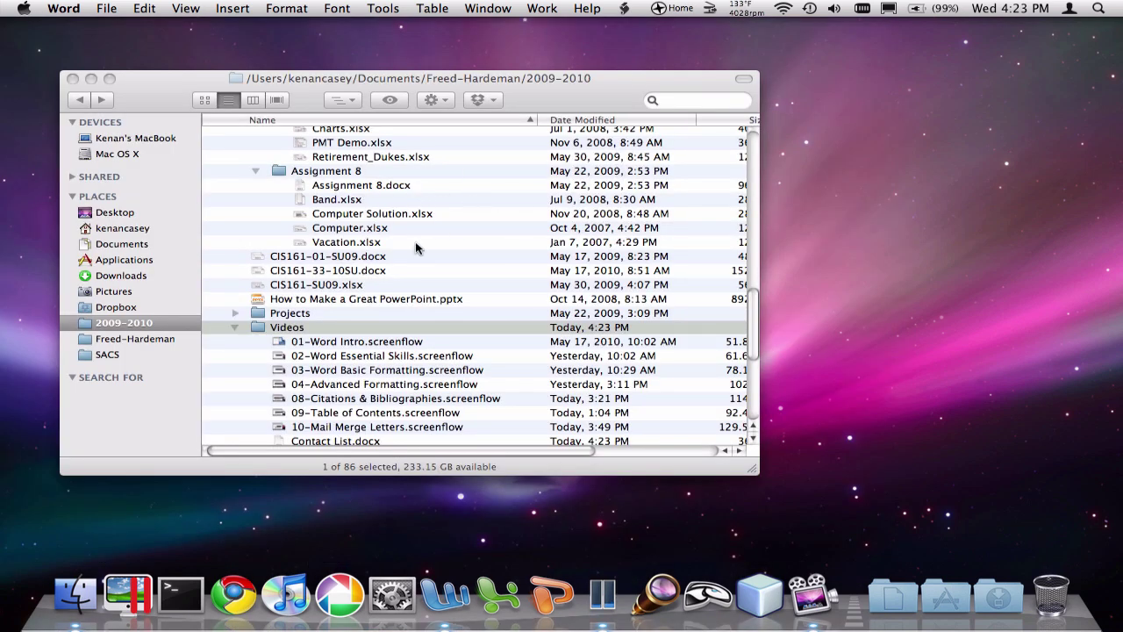
Step: Start a new blank document and make it an Envelopes merge in Mail Merge Manager
{"action": "left_click", "coordinate": [461, 594]}
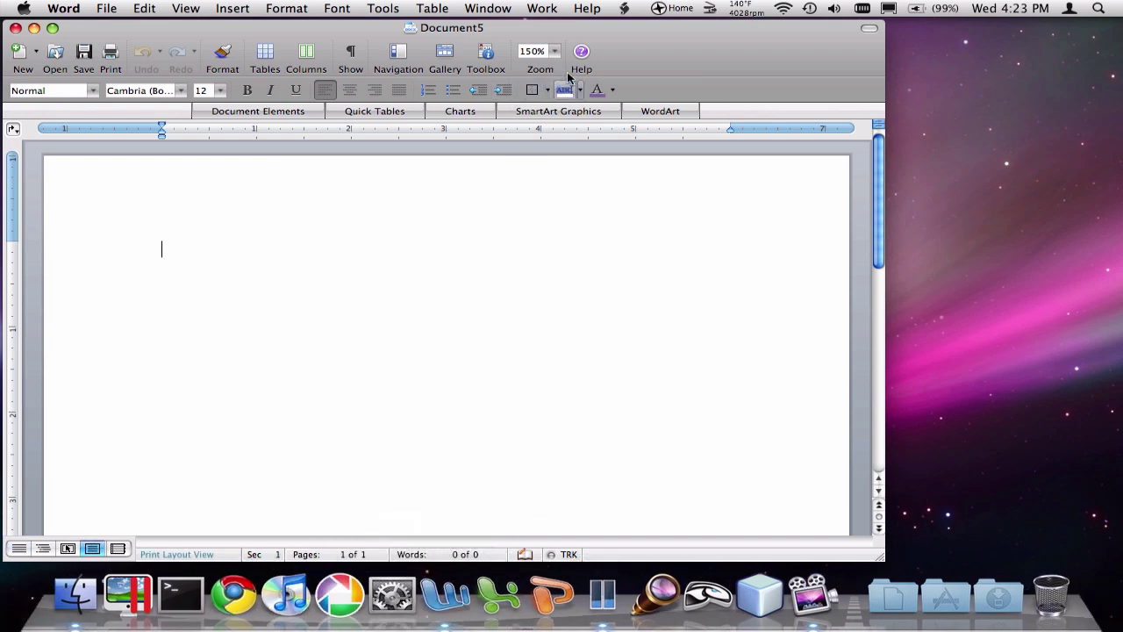
{"action": "left_click_drag", "start_coordinate": [636, 31], "coordinate": [636, 18]}
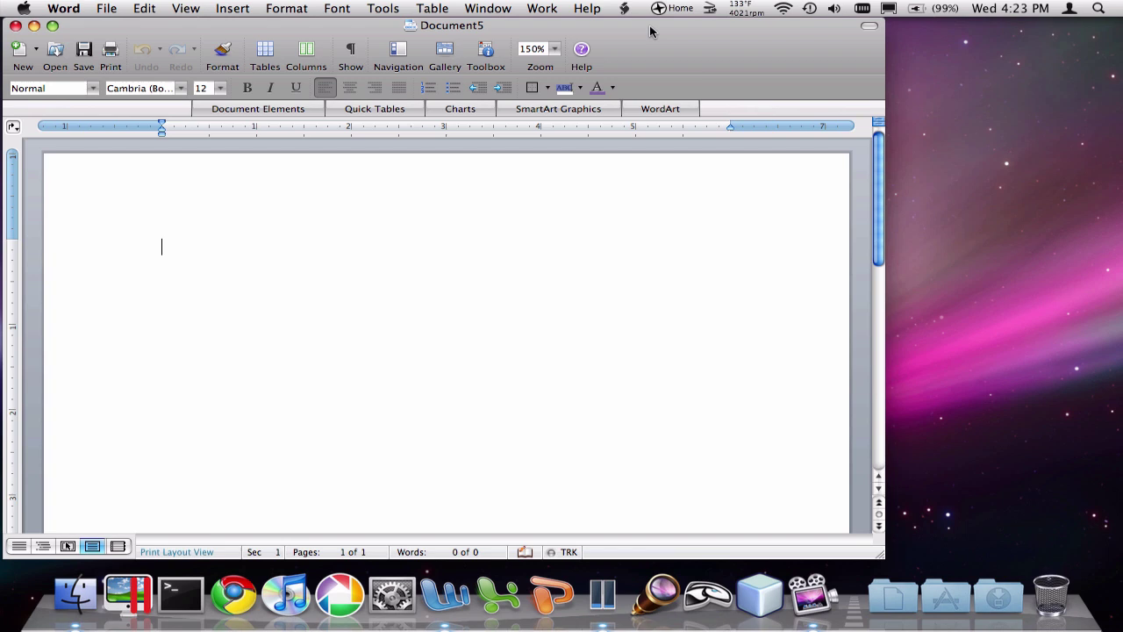
{"action": "left_click", "coordinate": [430, 11]}
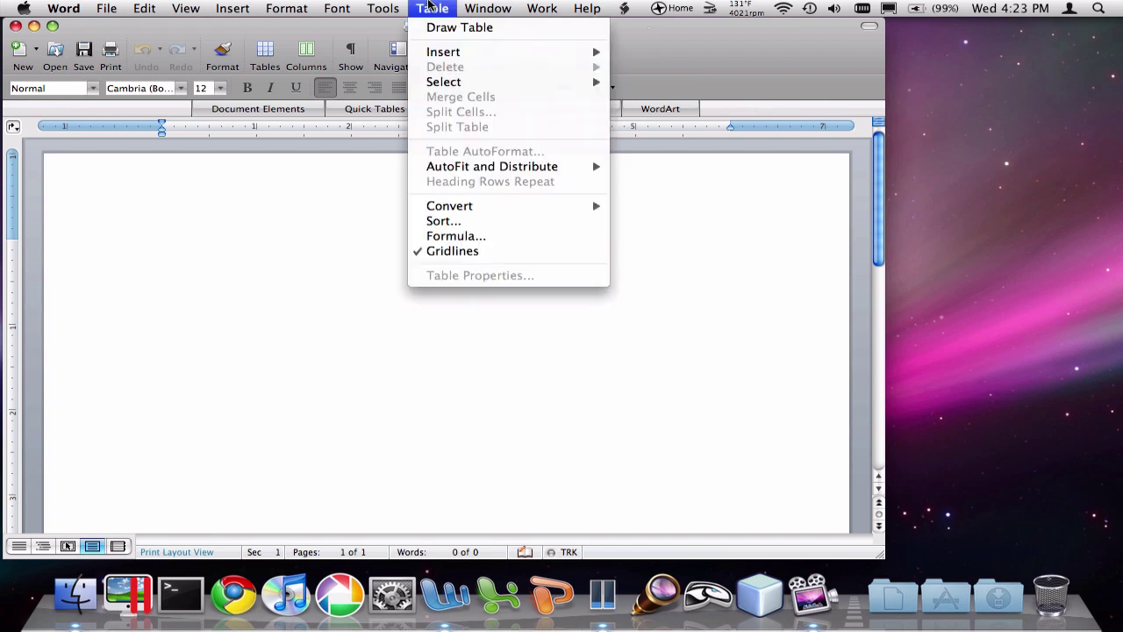
{"action": "mouse_move", "coordinate": [389, 9]}
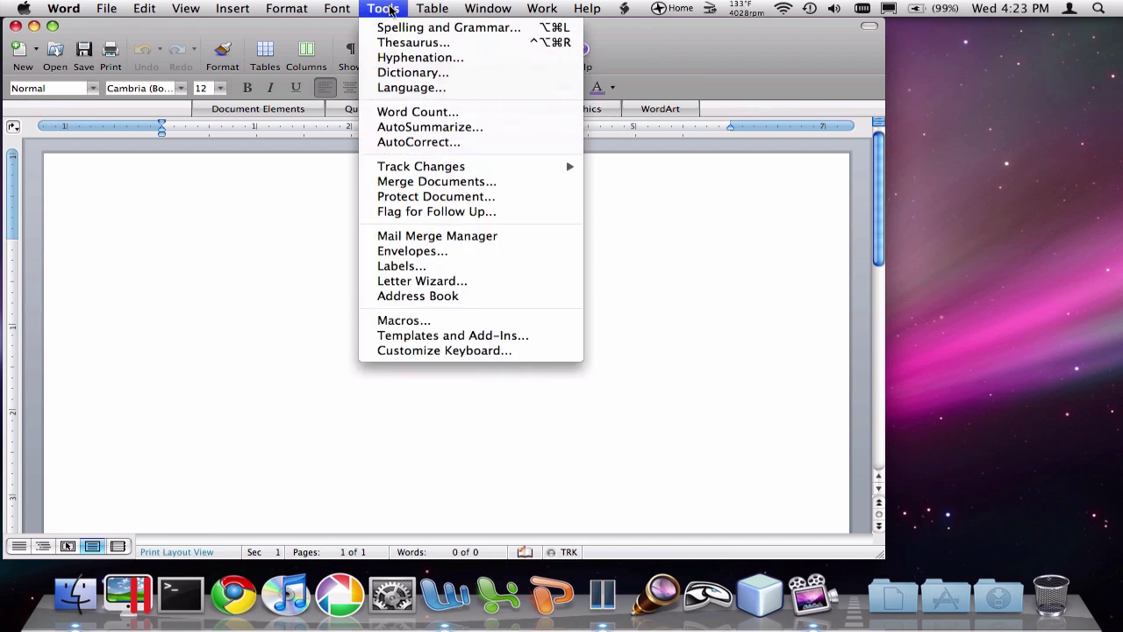
{"action": "left_click", "coordinate": [449, 237]}
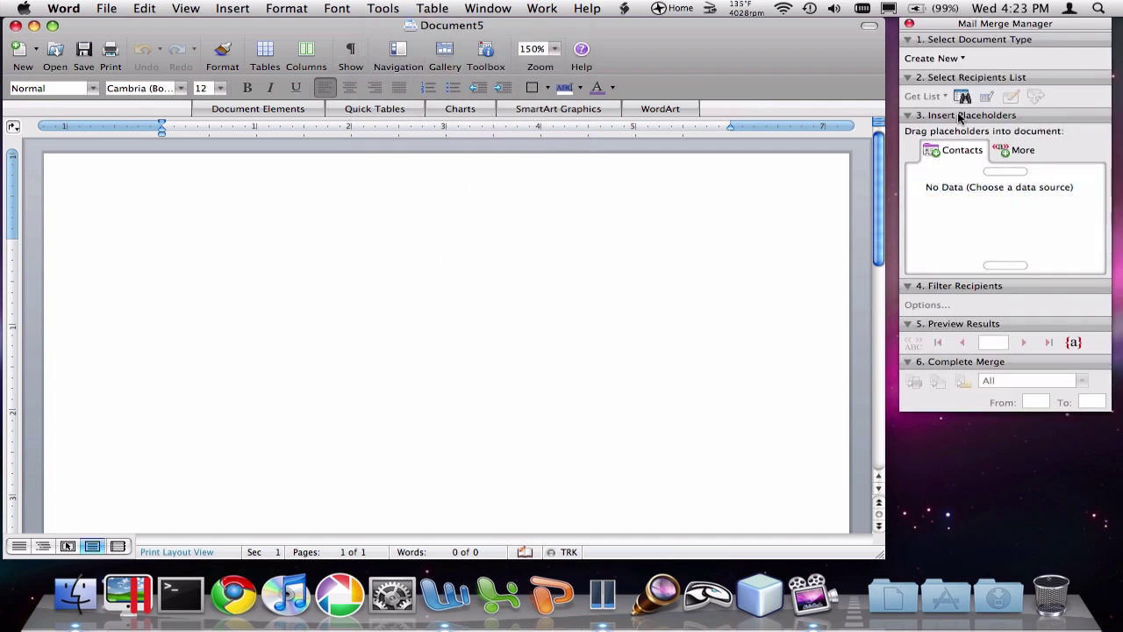
{"action": "left_click", "coordinate": [952, 58]}
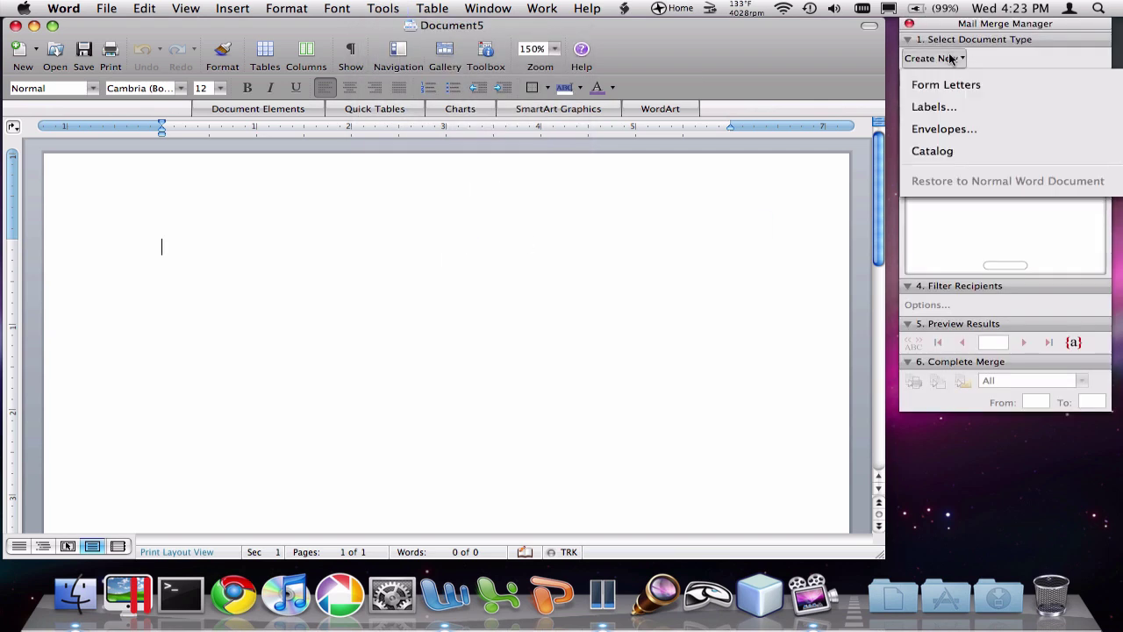
{"action": "left_click", "coordinate": [943, 128]}
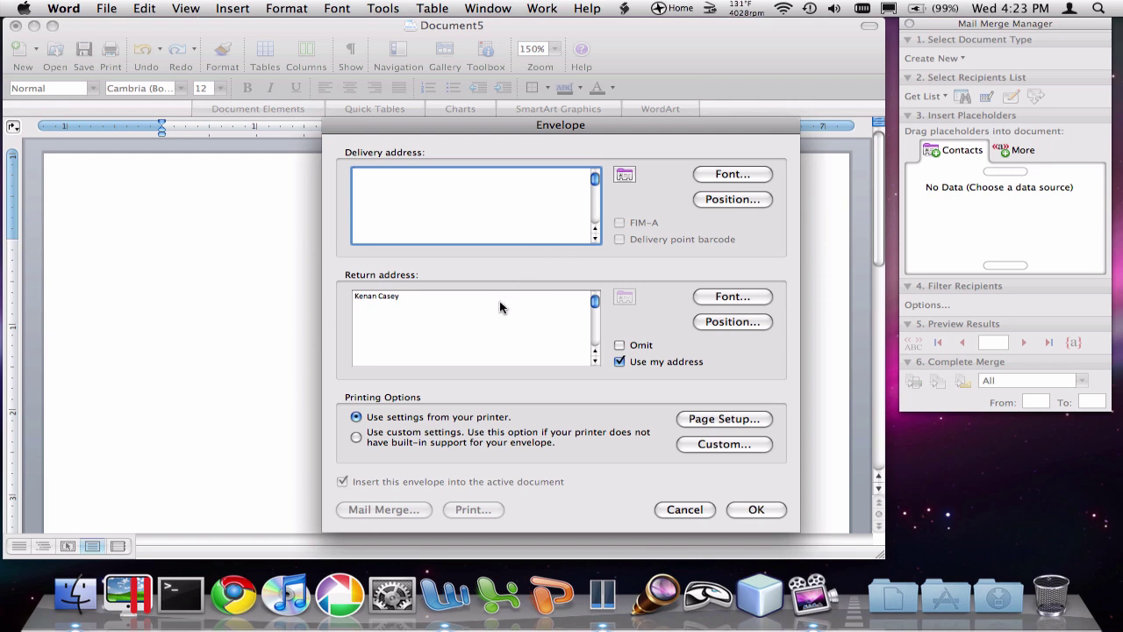
Step: Turn off Use my address and enter a custom name, street and city/state/ZIP return address
{"action": "type", "text": "sd"}
{"action": "left_click", "coordinate": [619, 361]}
{"action": "left_click", "coordinate": [457, 294]}
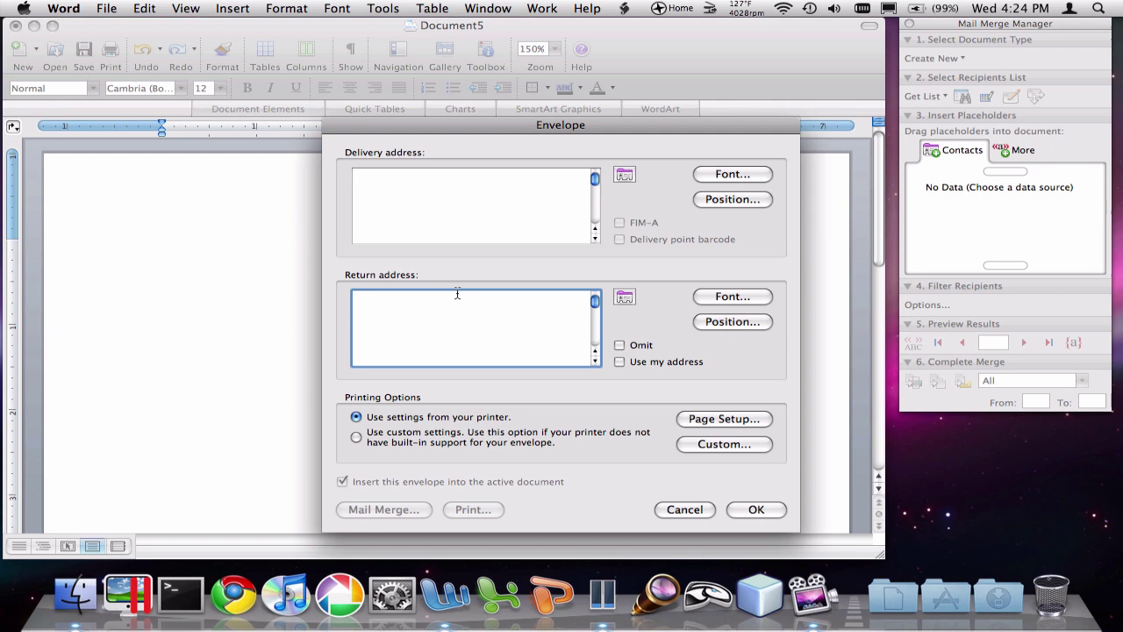
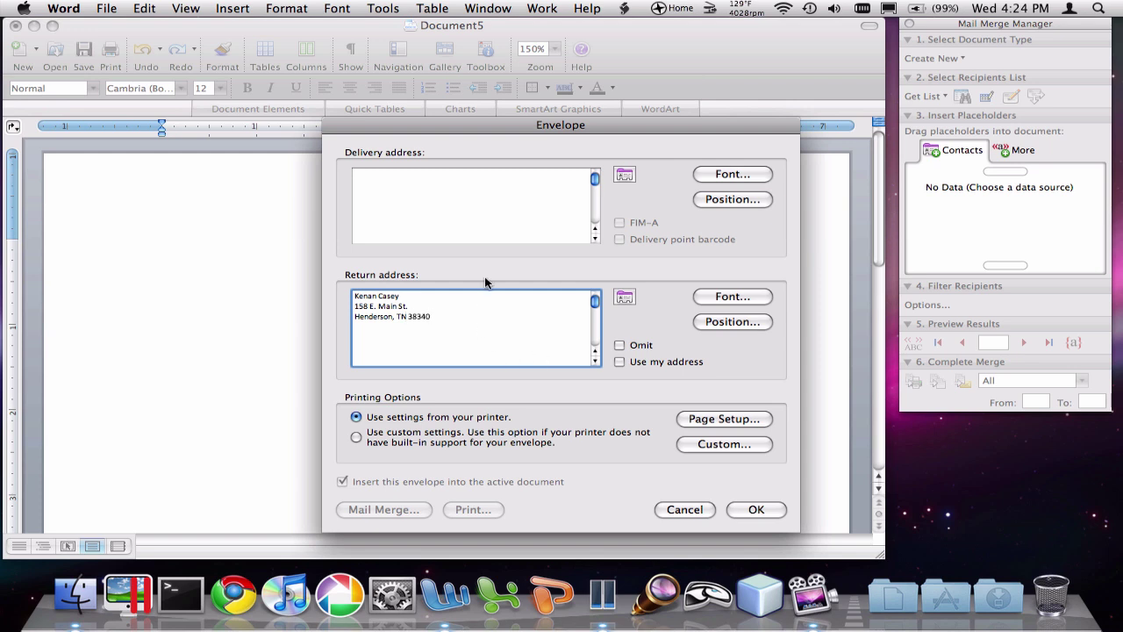
Step: Accept the envelope and open CIS161 > Videos > Contact List.docx as the data source
{"action": "left_click", "coordinate": [753, 505]}
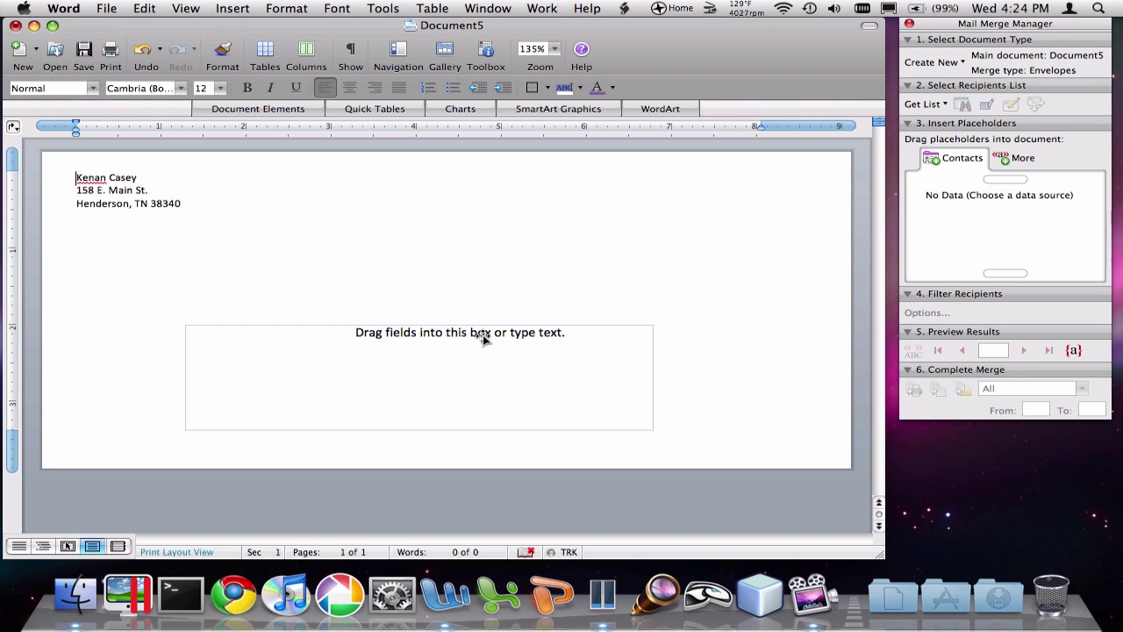
{"action": "left_click", "coordinate": [926, 106]}
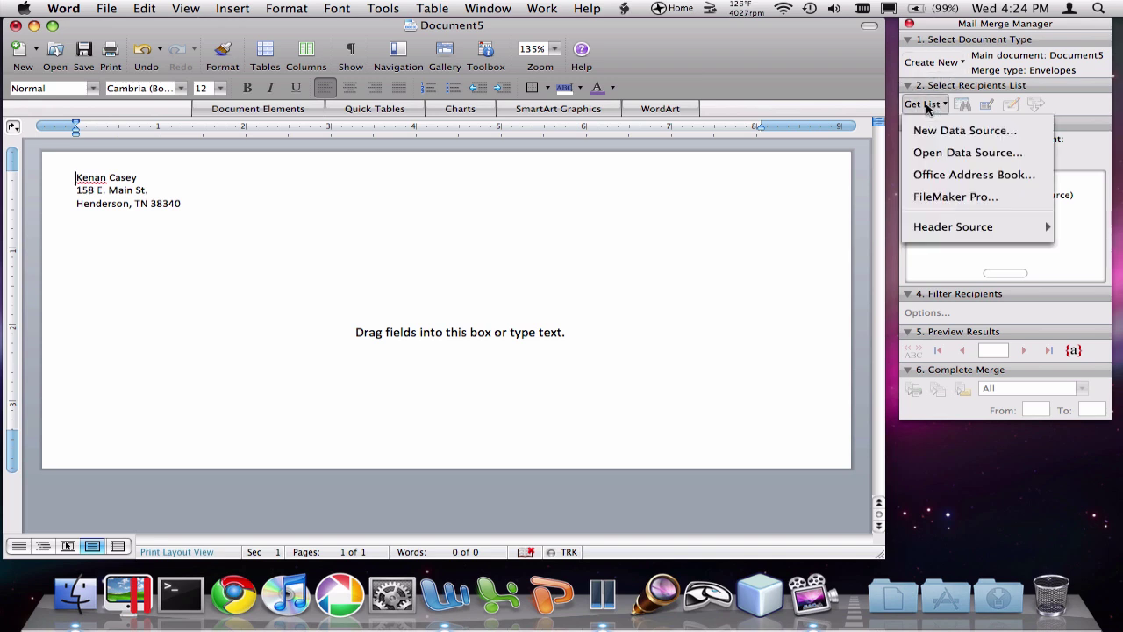
{"action": "left_click", "coordinate": [947, 153]}
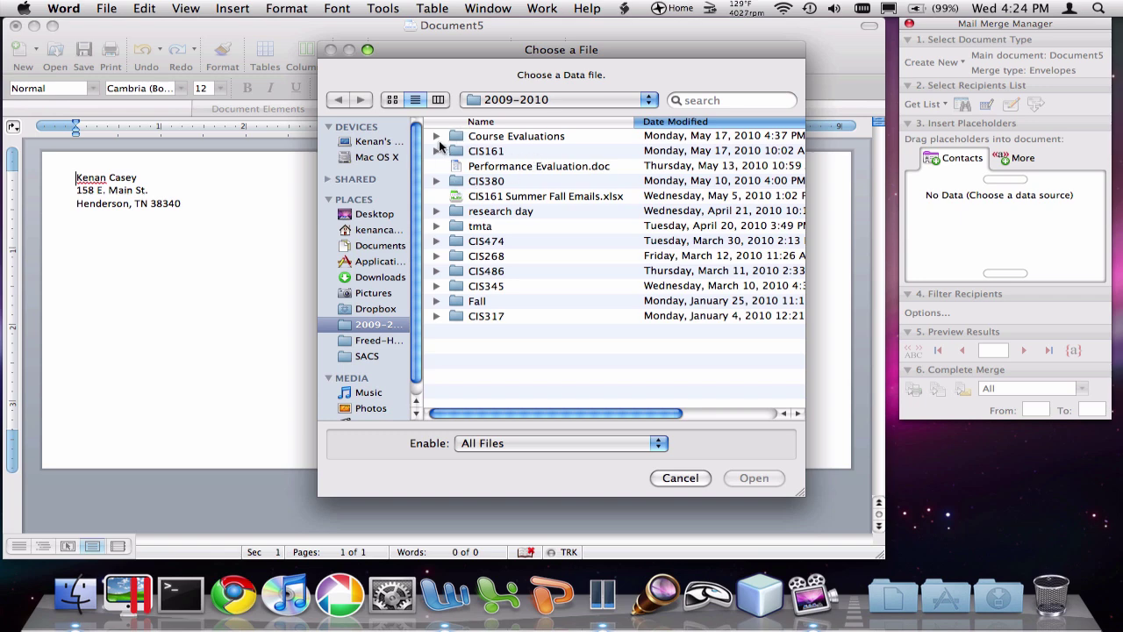
{"action": "left_click", "coordinate": [436, 151]}
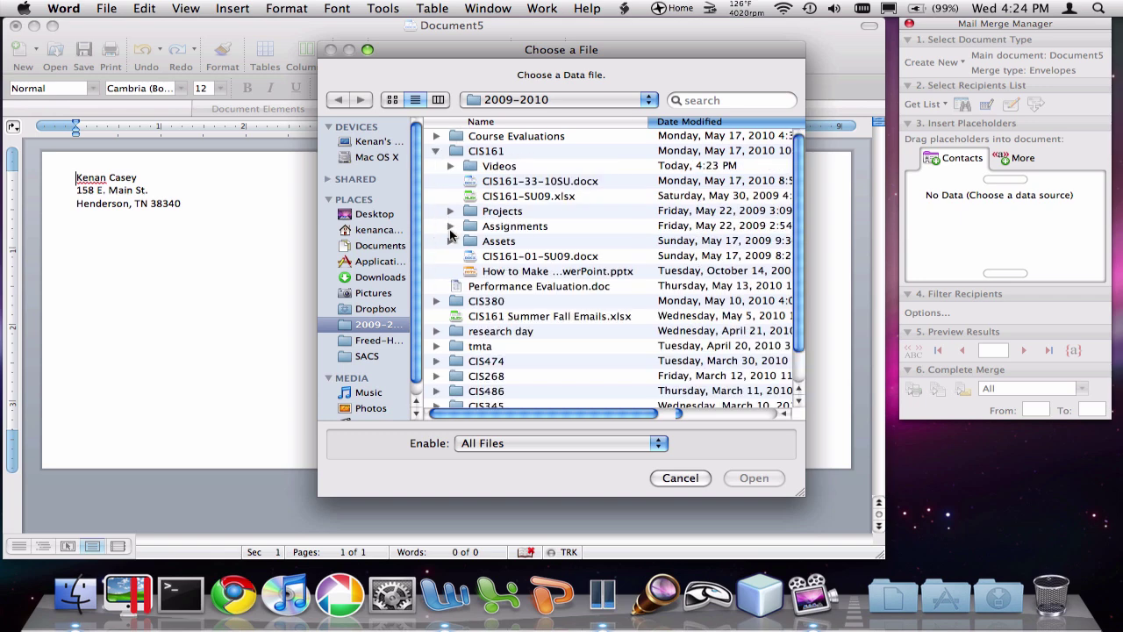
{"action": "left_click", "coordinate": [450, 166]}
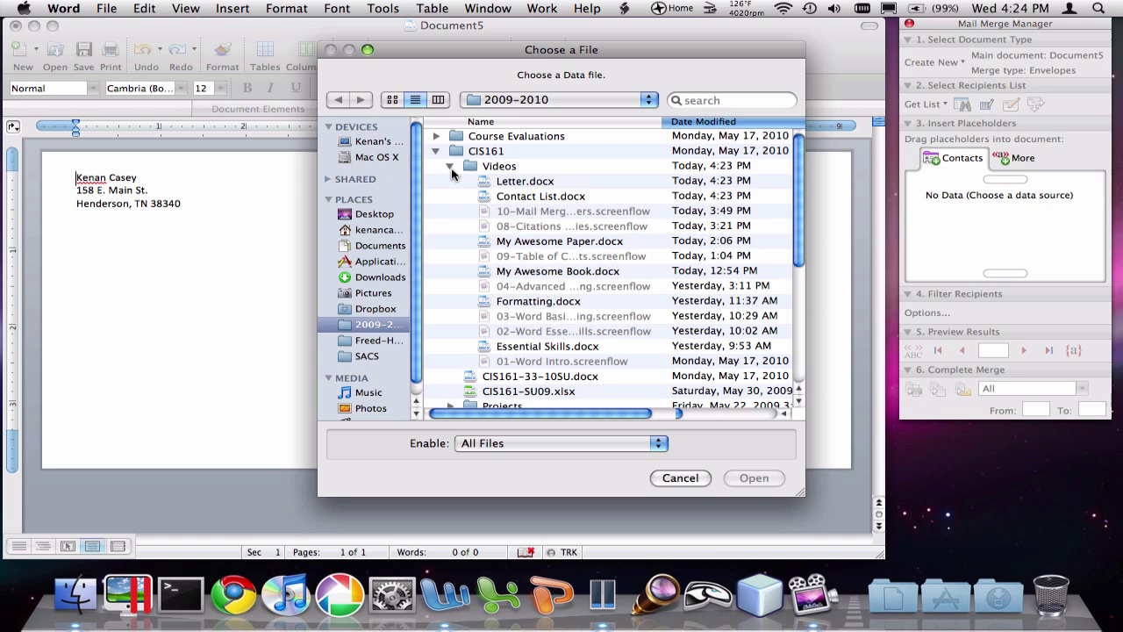
{"action": "left_click", "coordinate": [566, 197]}
{"action": "left_click", "coordinate": [769, 478]}
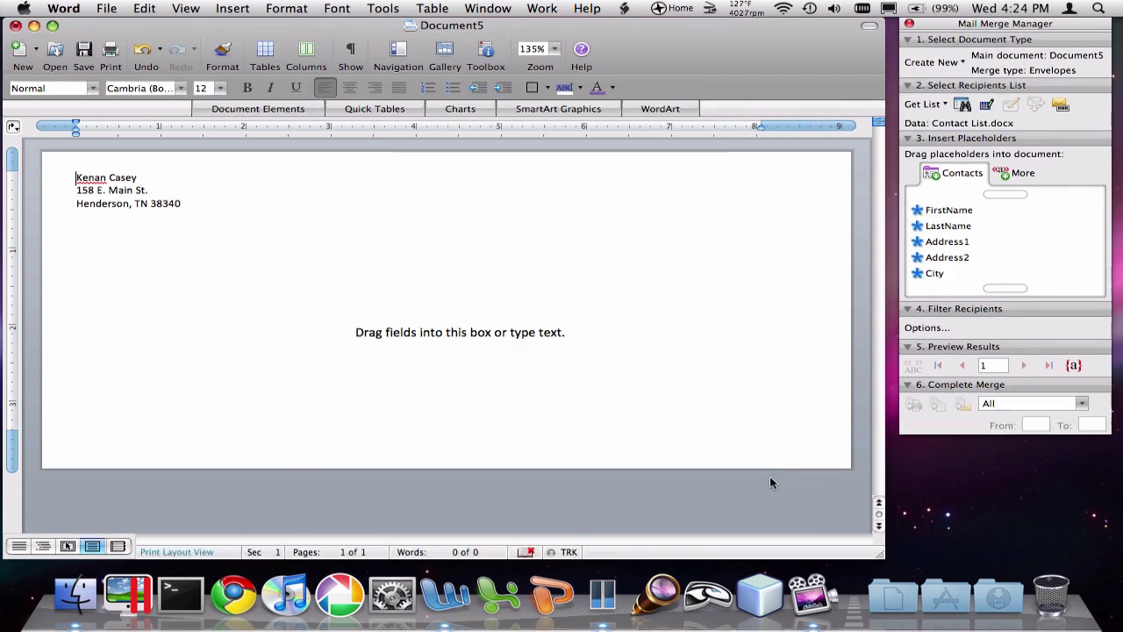
Step: Place FirstName and LastName placeholders on the delivery address's first line
{"action": "left_click", "coordinate": [1025, 242]}
{"action": "left_click", "coordinate": [971, 212]}
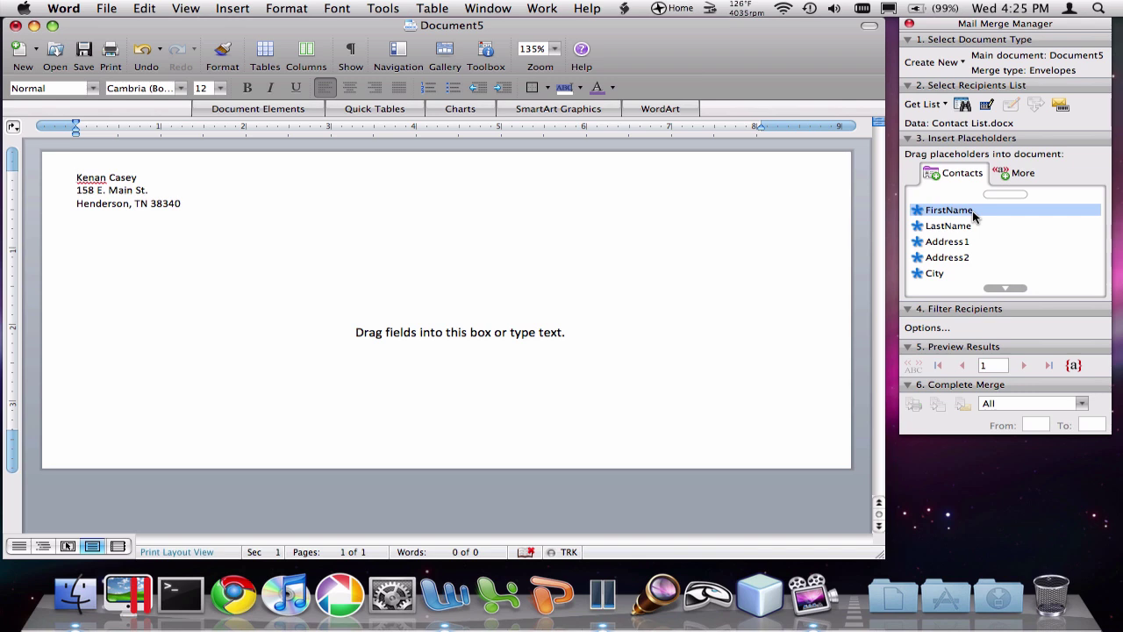
{"action": "left_click", "coordinate": [989, 258]}
{"action": "left_click", "coordinate": [1007, 288]}
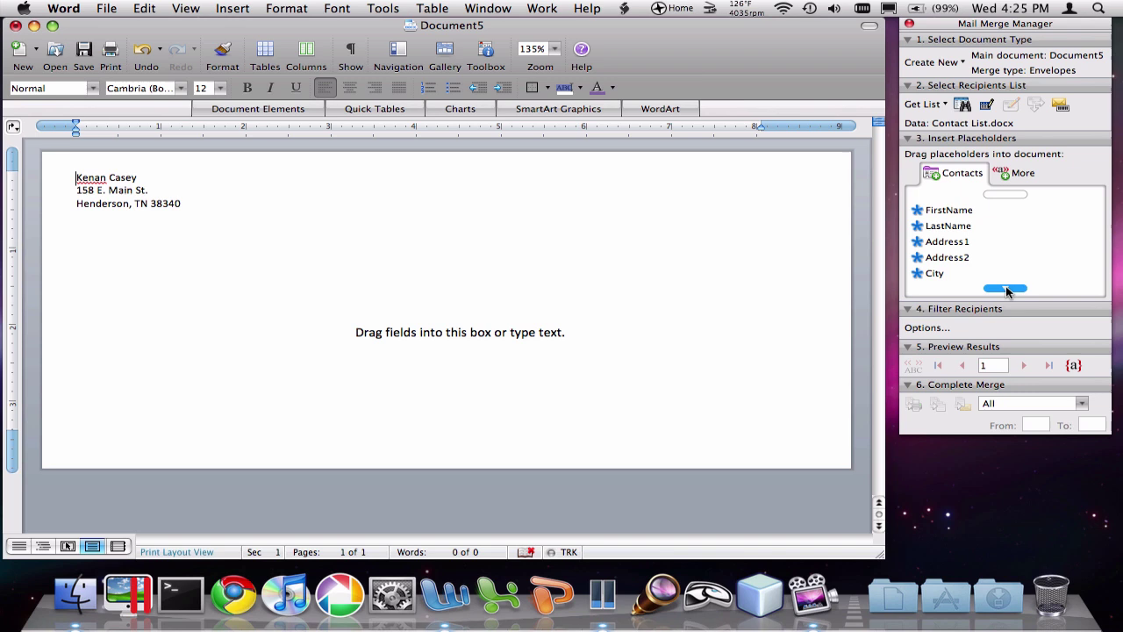
{"action": "left_click", "coordinate": [1010, 243]}
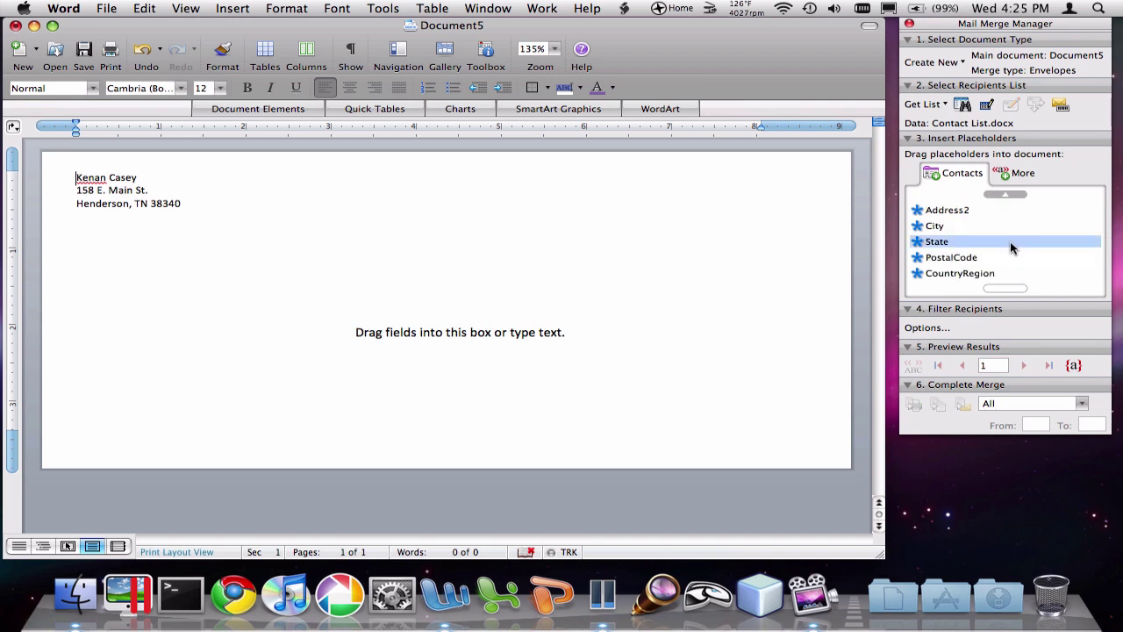
{"action": "left_click", "coordinate": [1007, 194]}
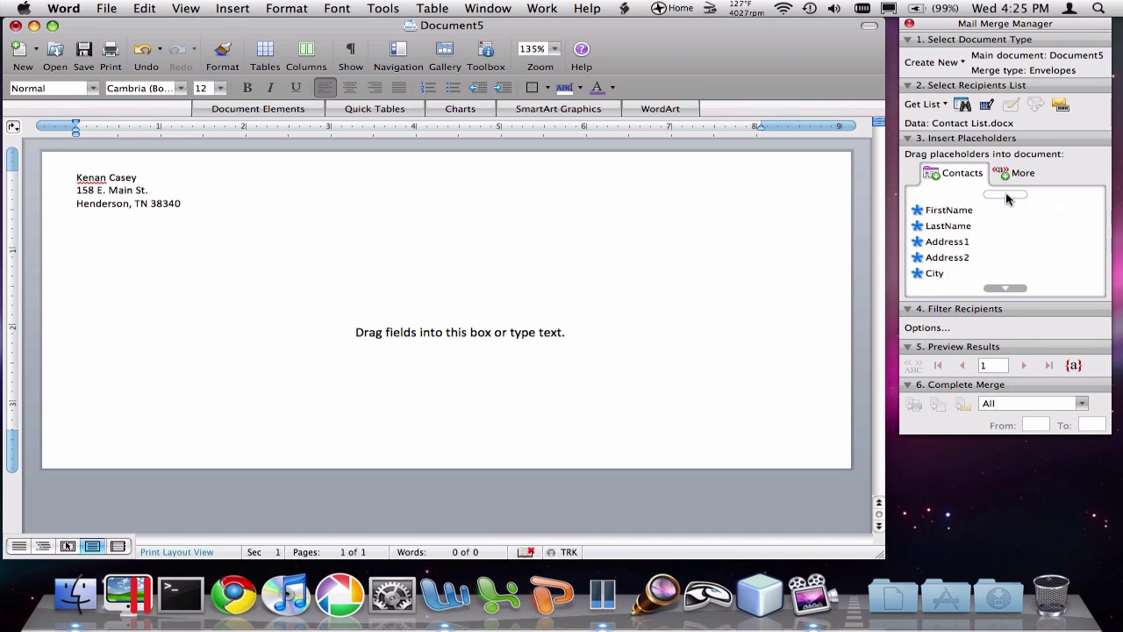
{"action": "left_click", "coordinate": [965, 210]}
{"action": "left_click_drag", "start_coordinate": [966, 211], "coordinate": [355, 337]}
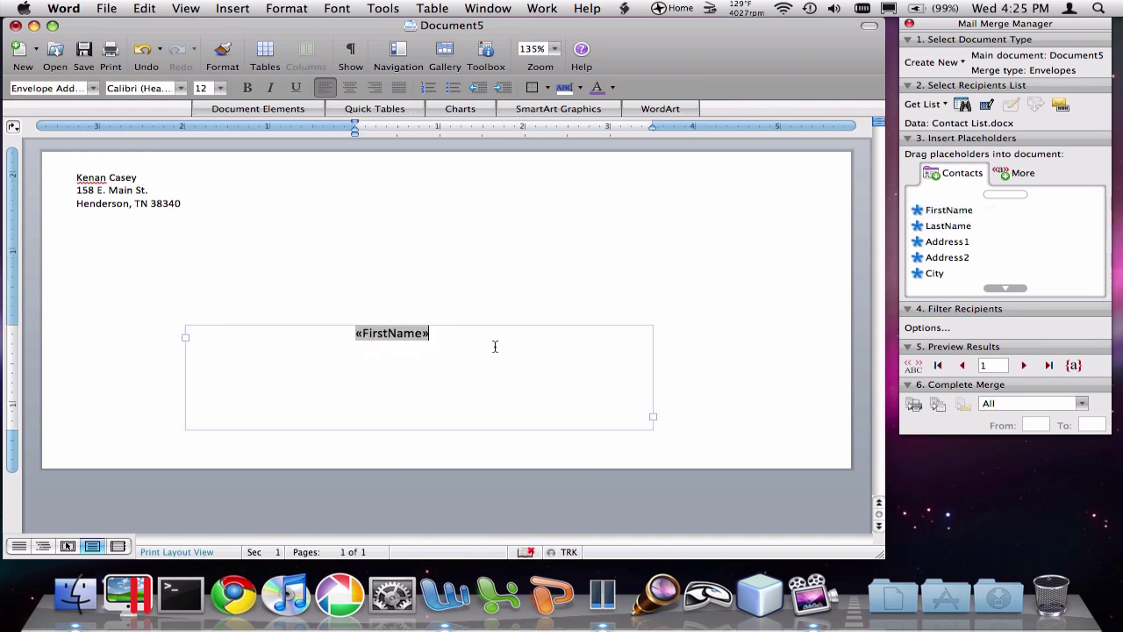
{"action": "left_click", "coordinate": [947, 243]}
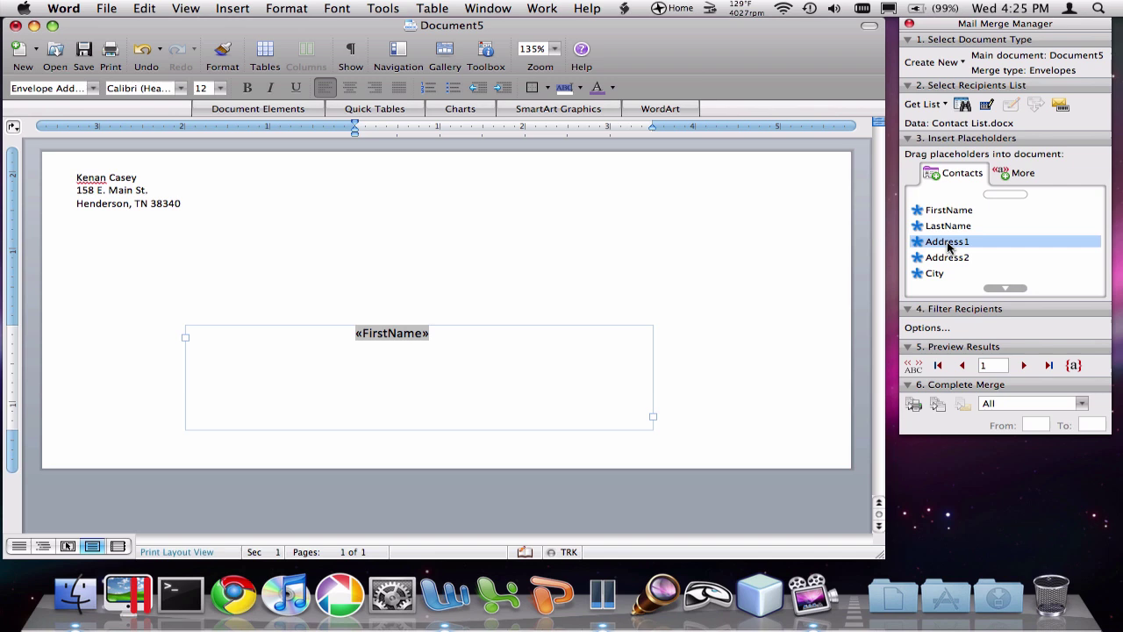
{"action": "left_click_drag", "start_coordinate": [948, 225], "coordinate": [509, 347]}
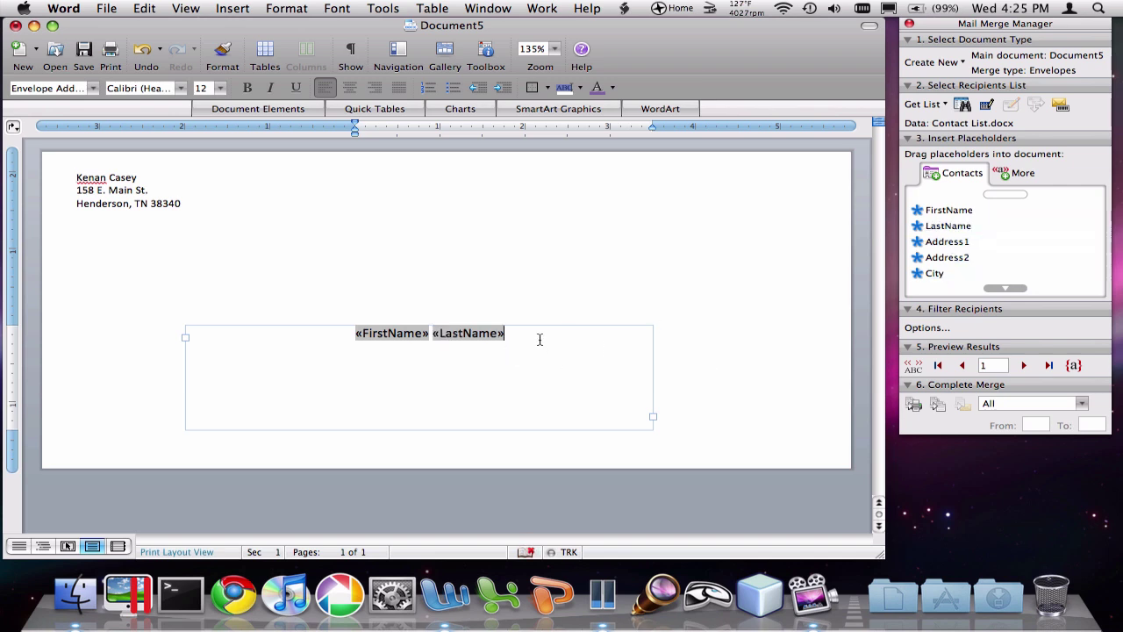
Step: Add Address1, Address2 and a 'City, State PostalCode' line beneath the name
{"action": "left_click", "coordinate": [1081, 224]}
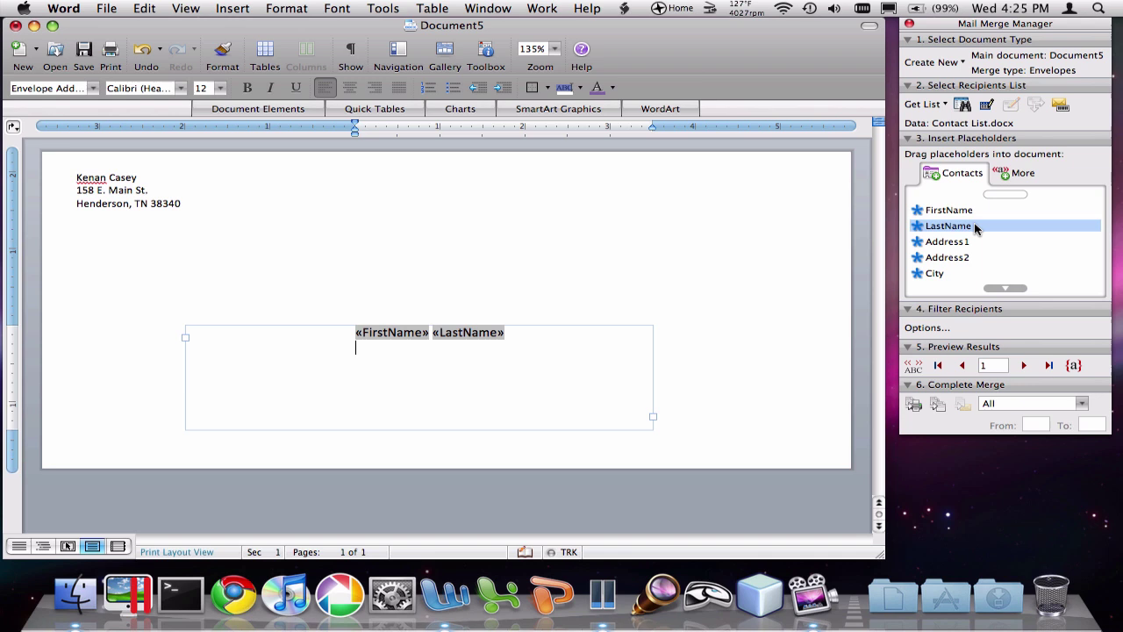
{"action": "left_click_drag", "start_coordinate": [975, 241], "coordinate": [529, 382]}
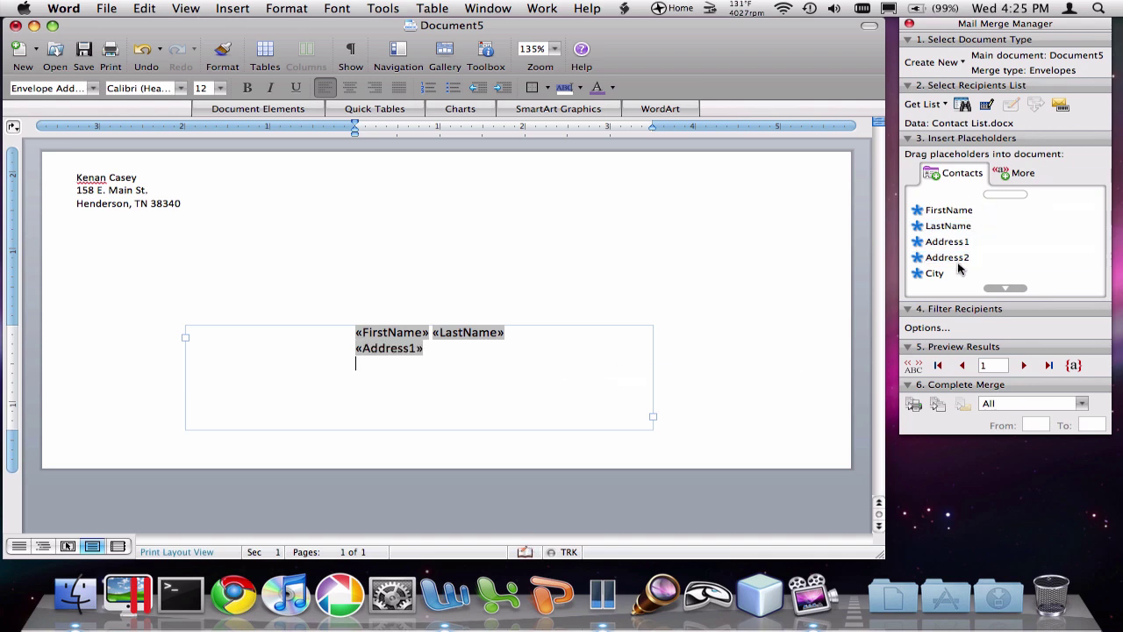
{"action": "left_click_drag", "start_coordinate": [957, 257], "coordinate": [440, 384]}
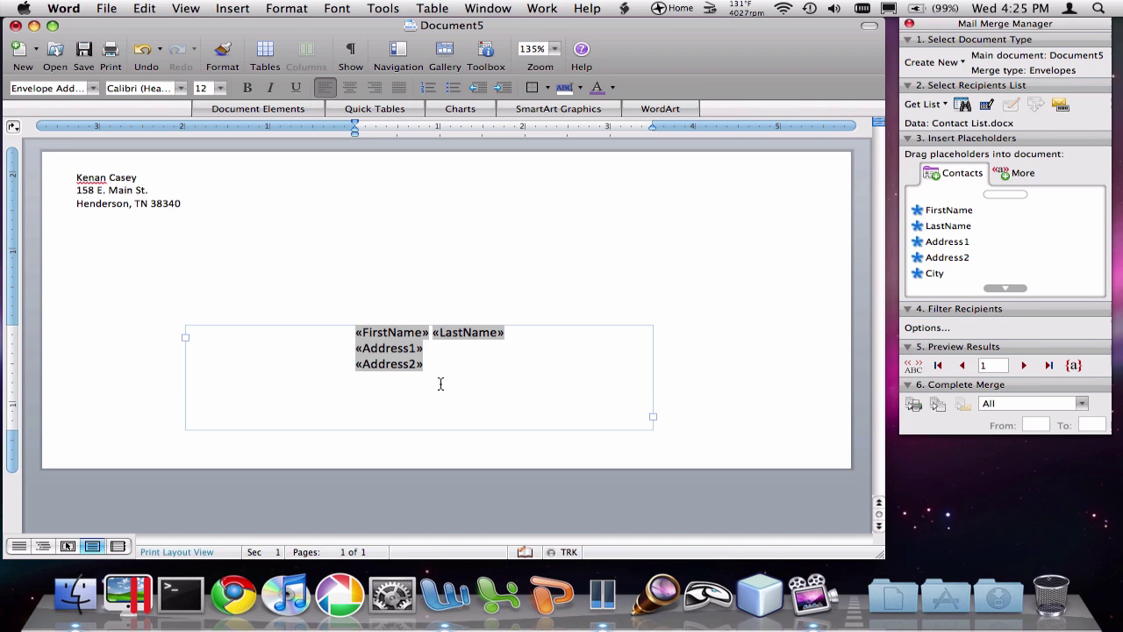
{"action": "key", "text": "Return"}
{"action": "left_click_drag", "start_coordinate": [934, 273], "coordinate": [478, 400]}
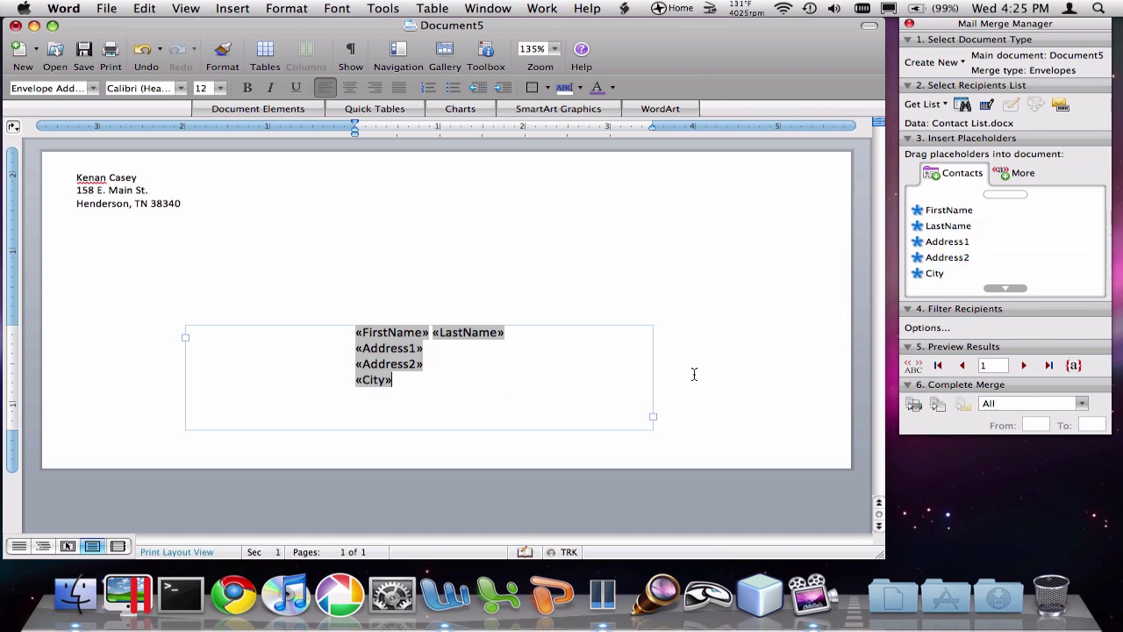
{"action": "type", "text": ","}
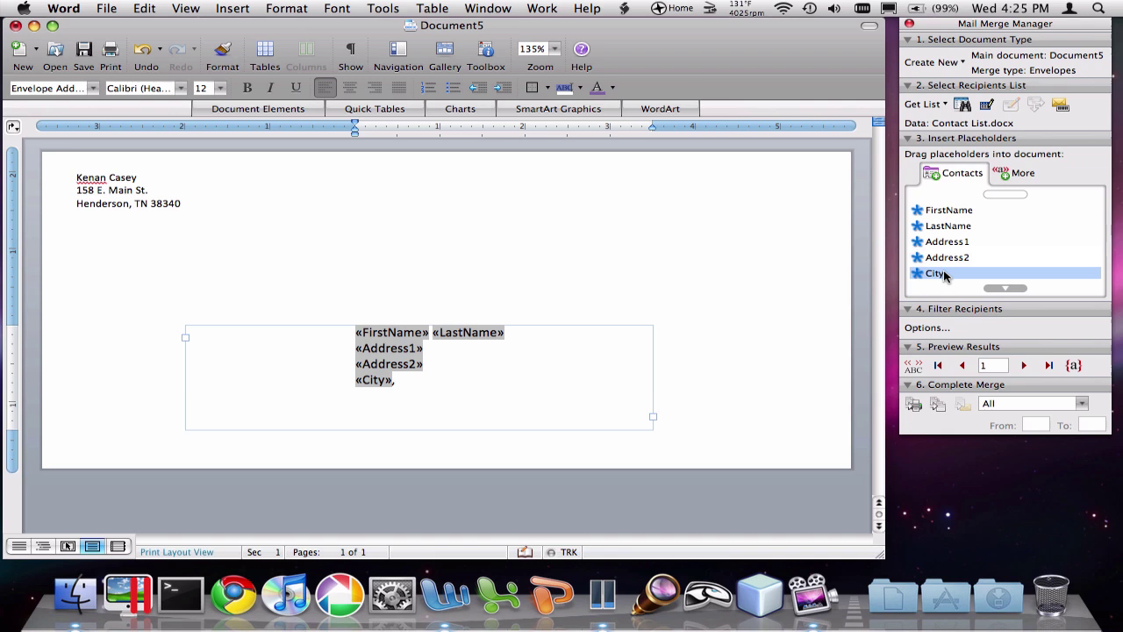
{"action": "left_click", "coordinate": [999, 290]}
{"action": "left_click_drag", "start_coordinate": [937, 241], "coordinate": [466, 389]}
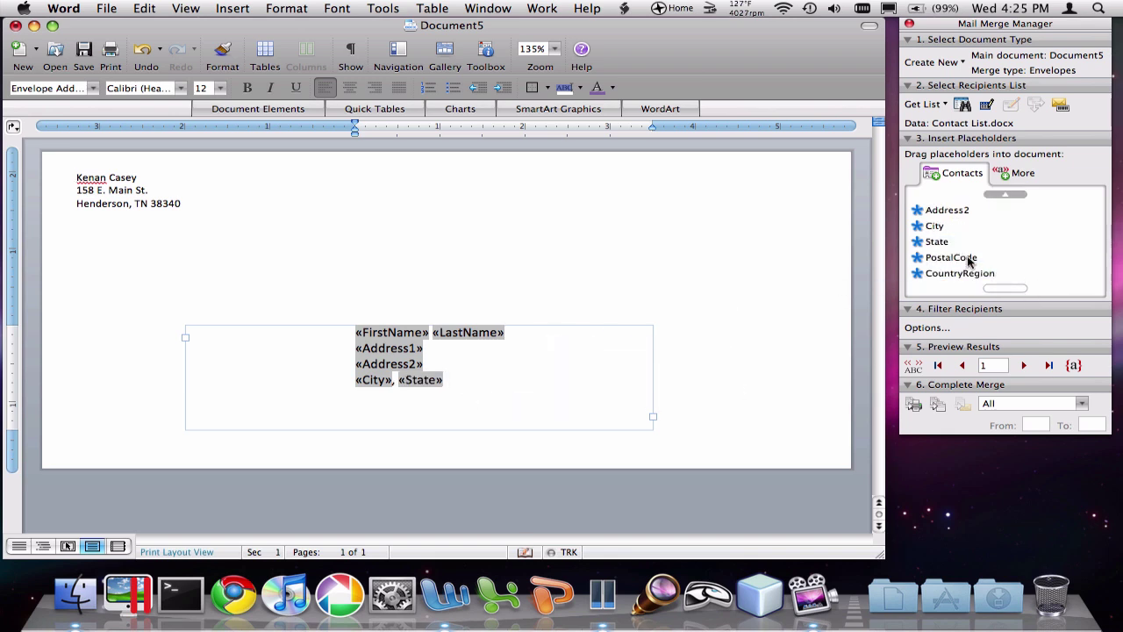
{"action": "left_click_drag", "start_coordinate": [922, 259], "coordinate": [529, 382]}
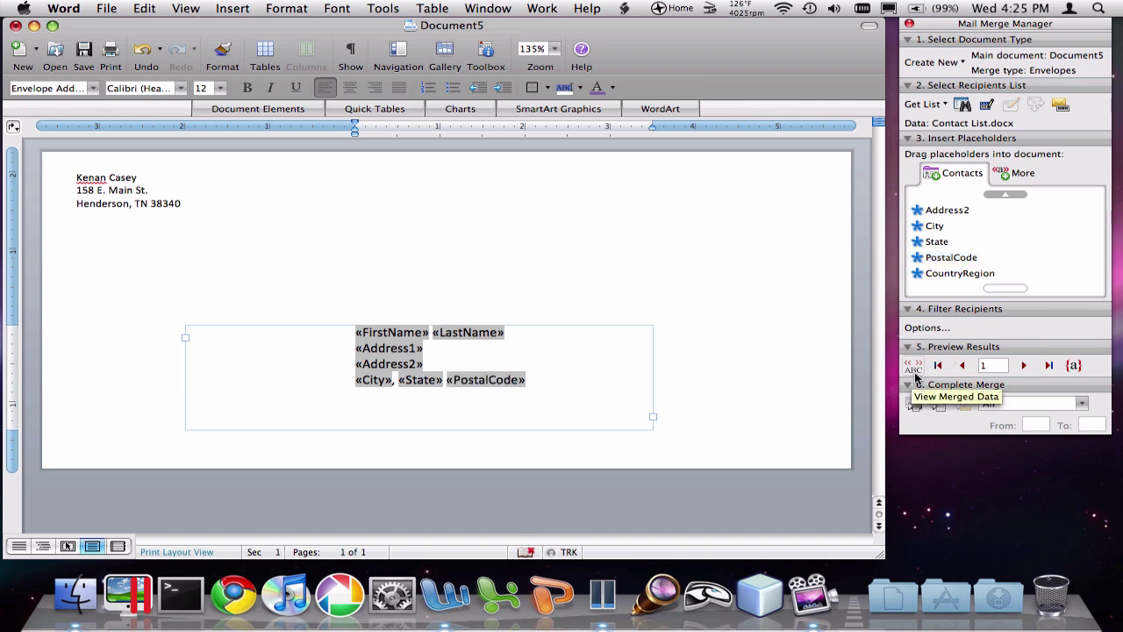
Step: Show merged data, step to the next contact, then back to record 1
{"action": "left_click", "coordinate": [915, 372]}
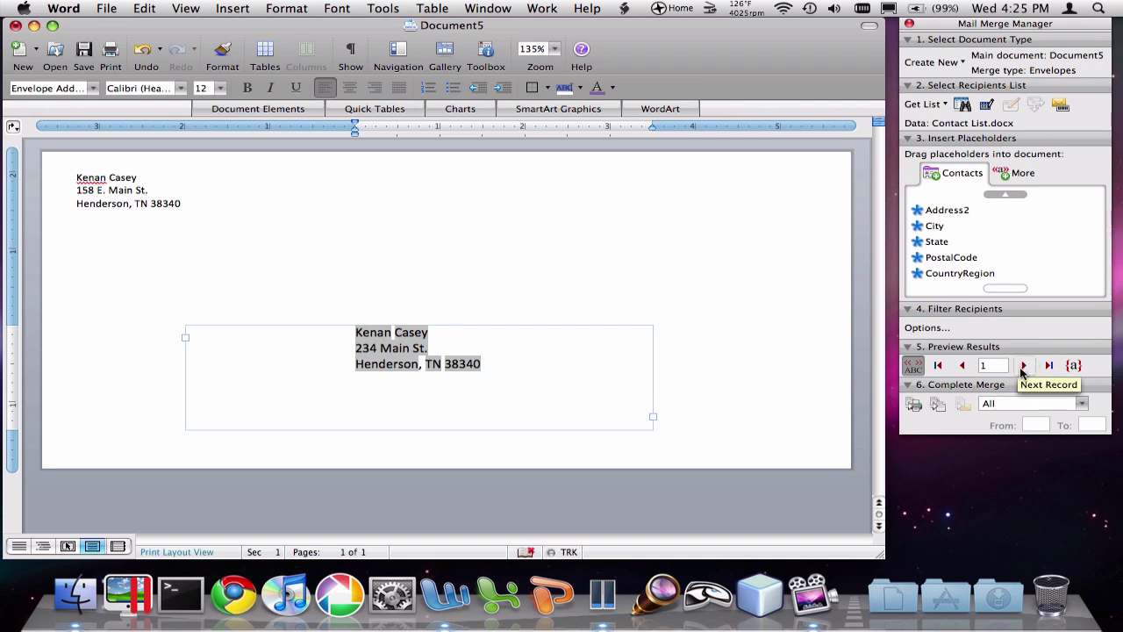
{"action": "left_click", "coordinate": [1022, 366]}
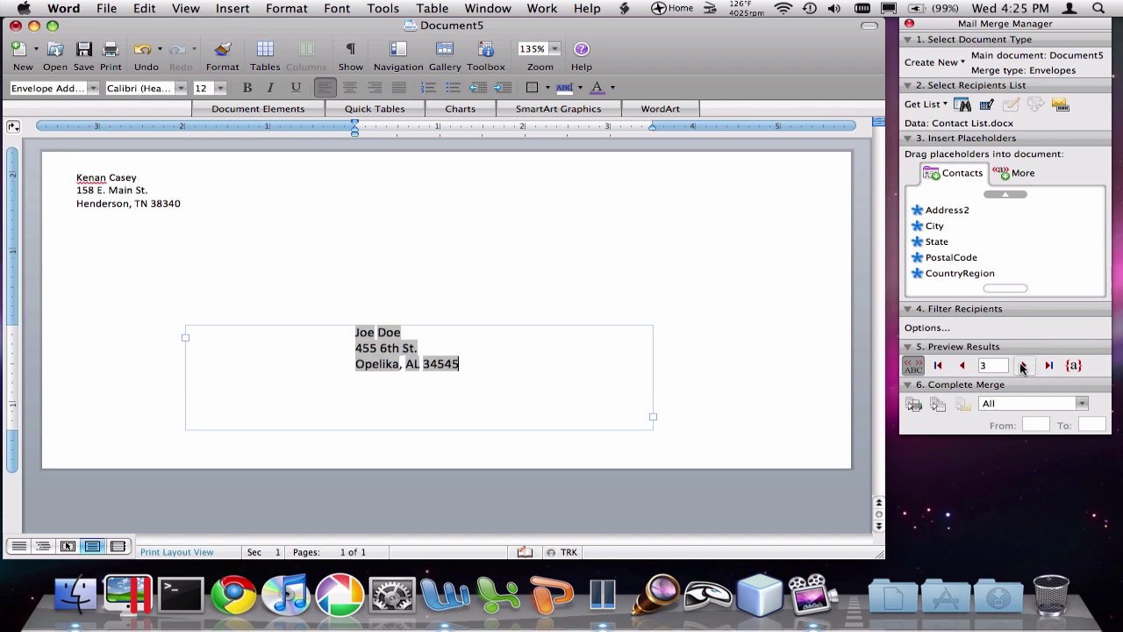
{"action": "left_click", "coordinate": [964, 367]}
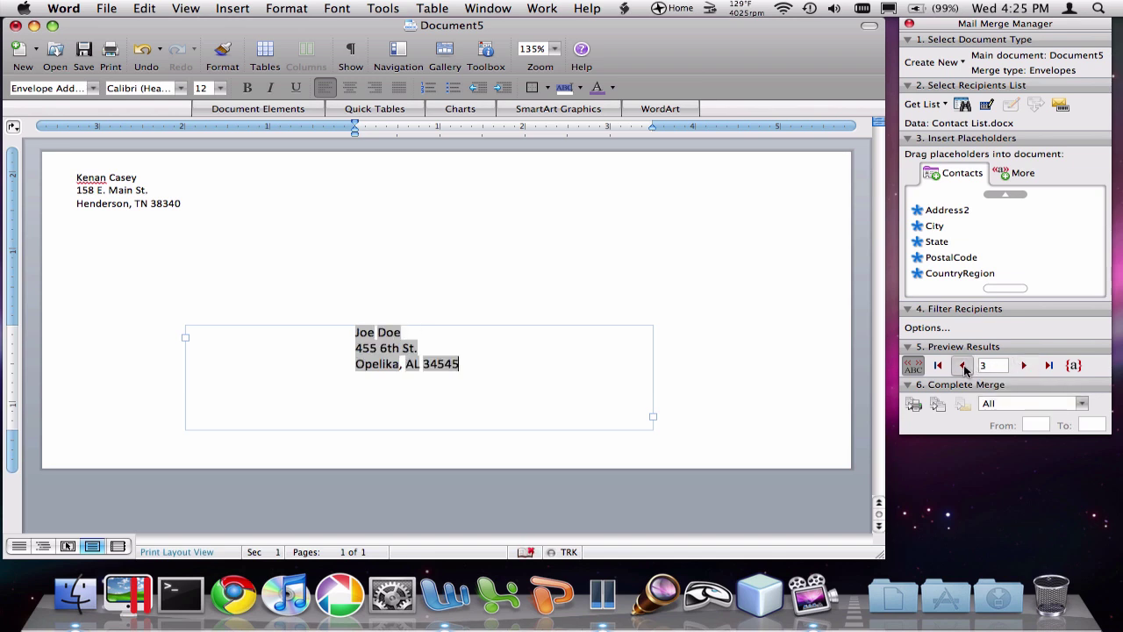
{"action": "left_click", "coordinate": [963, 367]}
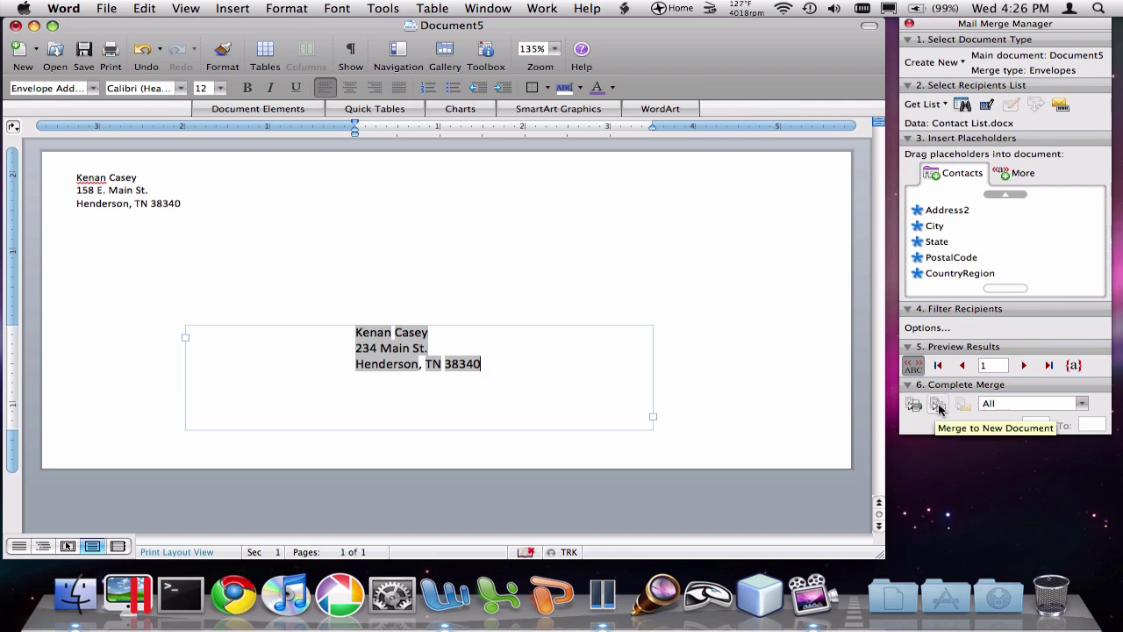
Step: Merge to a new document, Envelope2, and scroll through its three envelopes
{"action": "left_click", "coordinate": [939, 406]}
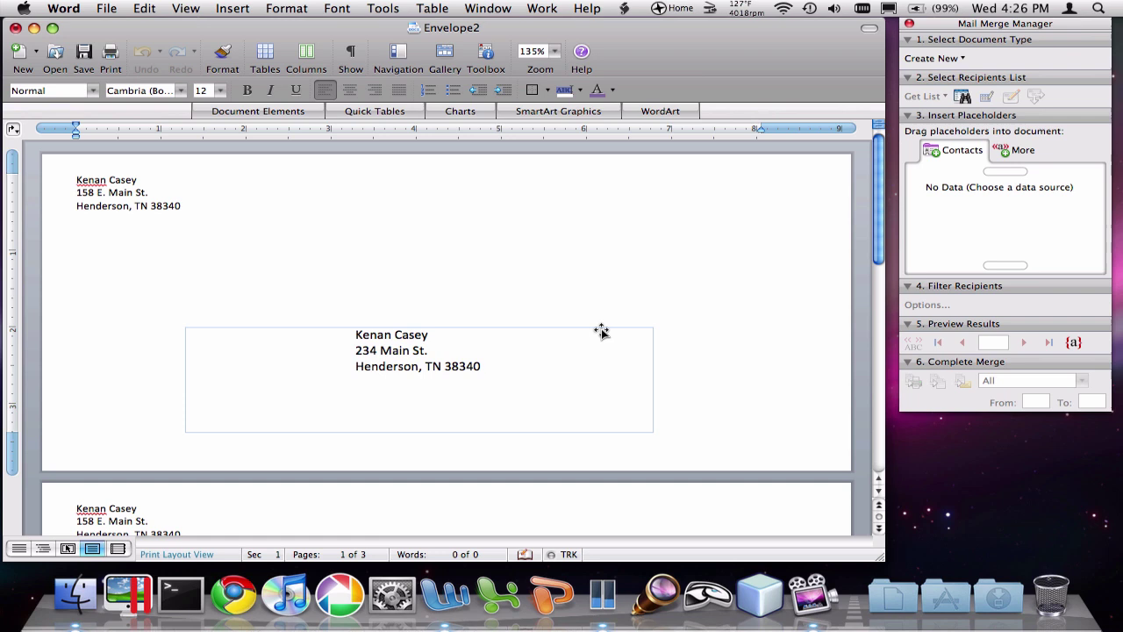
{"action": "scroll", "coordinate": [601, 331], "scroll_direction": "down", "scroll_amount": 15}
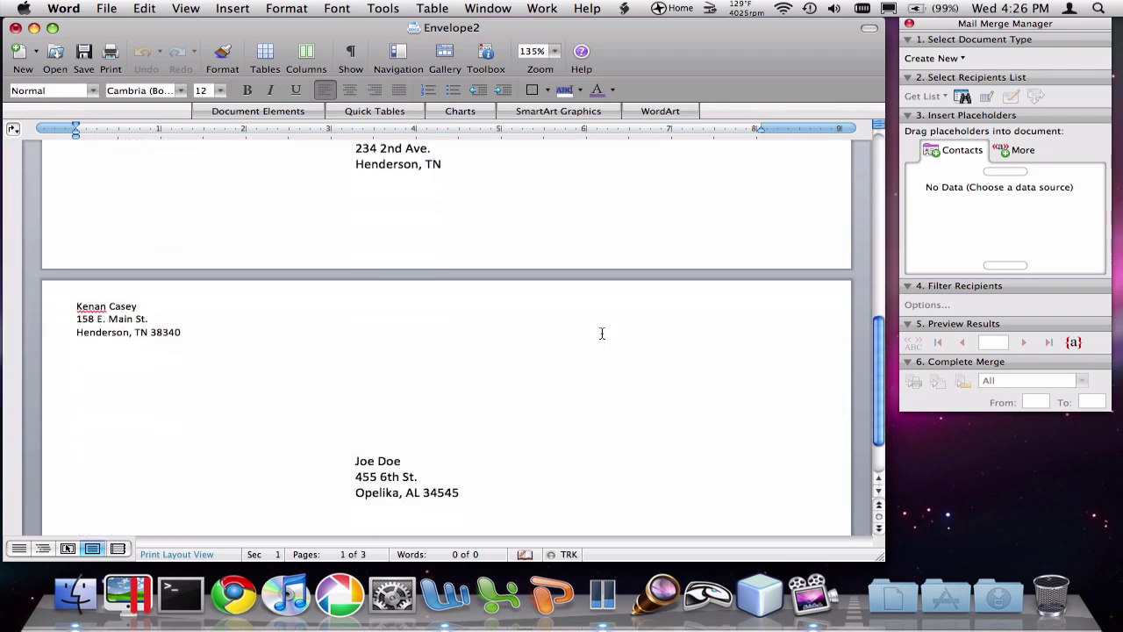
{"action": "scroll", "coordinate": [602, 333], "scroll_direction": "up", "scroll_amount": 5}
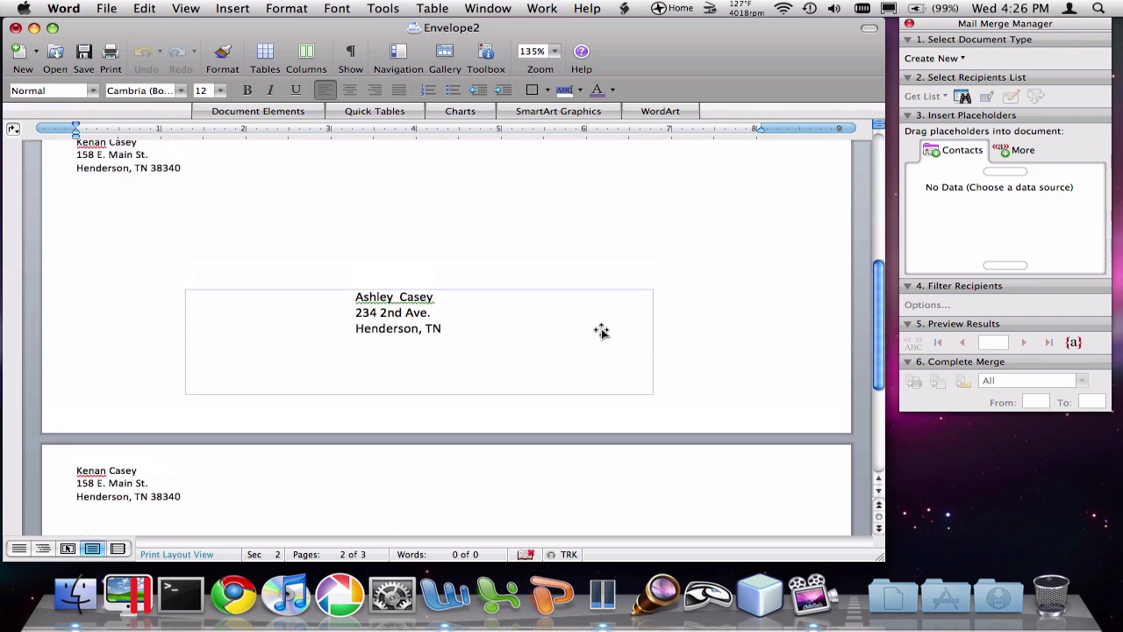
{"action": "scroll", "coordinate": [601, 331], "scroll_direction": "up", "scroll_amount": 6}
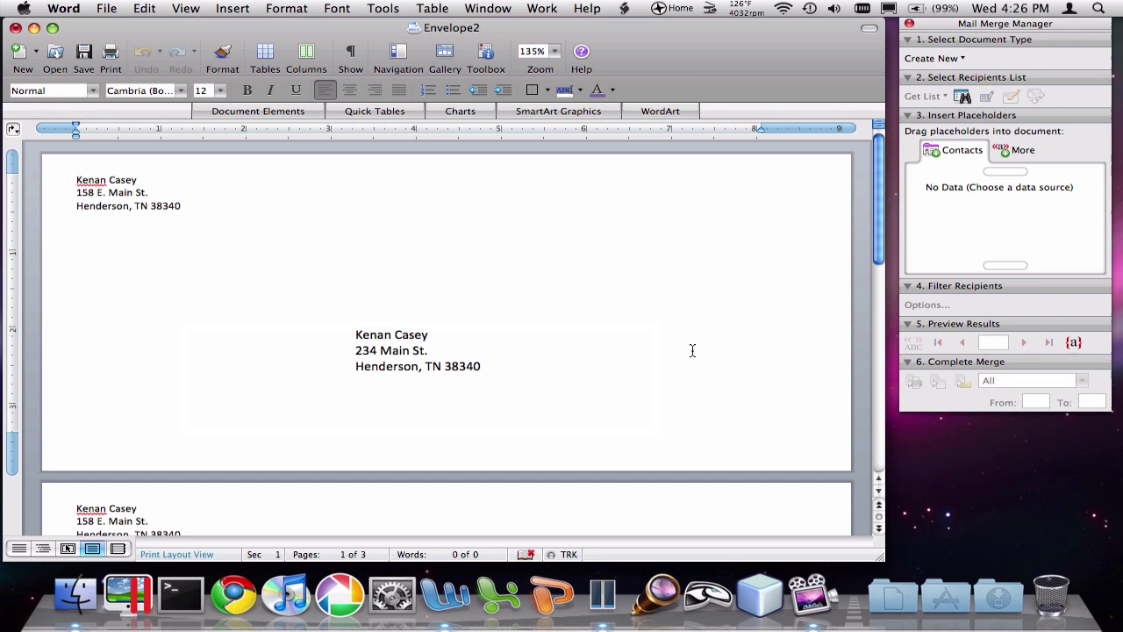
{"action": "left_click", "coordinate": [456, 352]}
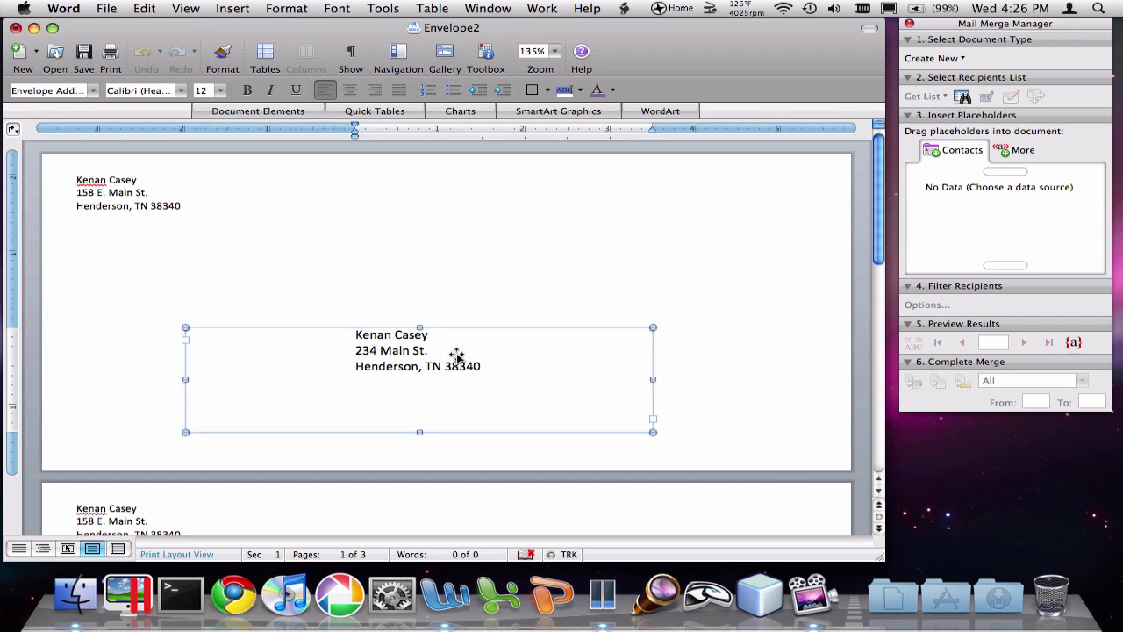